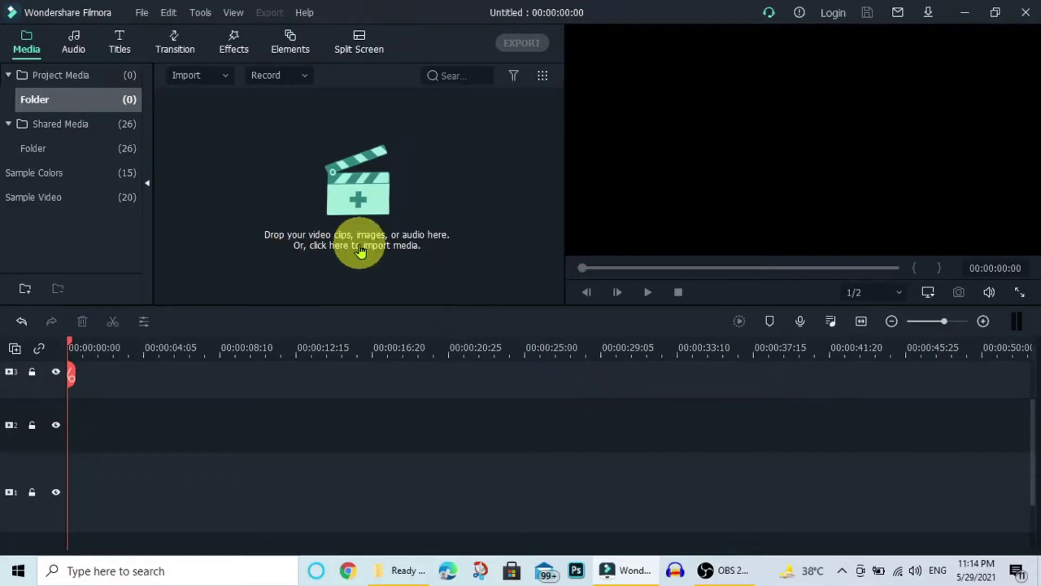
Import the How to Blur Out Parts video, place it on track 2, and play it
left_click(403, 569)
left_click_drag(950, 304, 312, 248)
mouse_move(239, 132)
left_mouse_down()
mouse_move(5, 434)
mouse_move(11, 425)
left_mouse_up()
left_click(649, 293)
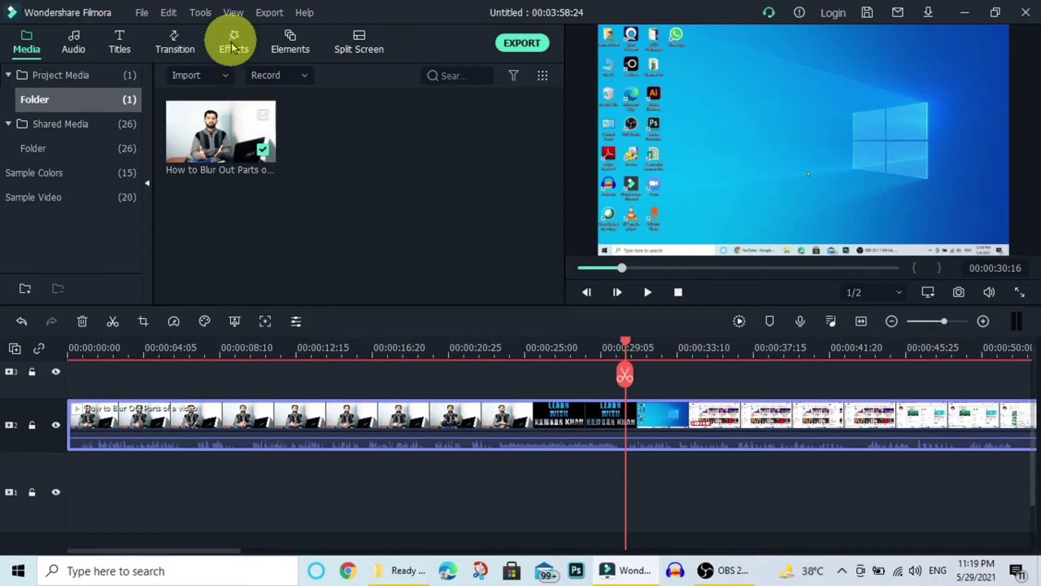
Browse the Utility effects category down to the Face-off effect
left_click(232, 48)
left_click(31, 184)
scroll(304, 190, "down", 2)
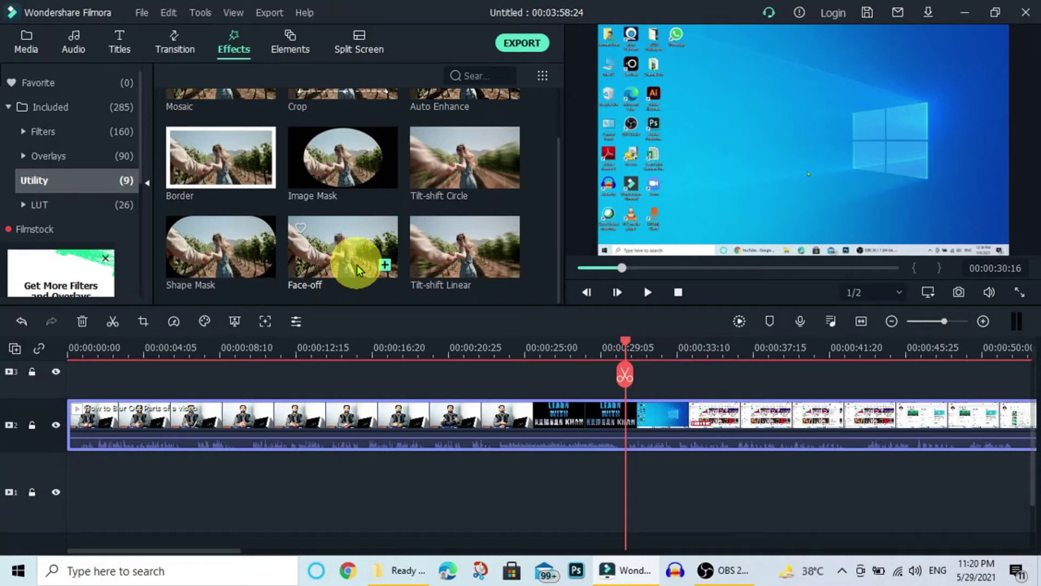
Place the Face-off effect on track 3 directly above the video clip
left_click(385, 267)
key("ctrl+z")
mouse_move(342, 245)
left_mouse_down()
mouse_move(351, 403)
mouse_move(279, 422)
mouse_move(291, 438)
left_mouse_up()
Preview the pixelated face from about seven seconds, then park the playhead inside the effect
left_click(199, 347)
left_click(649, 296)
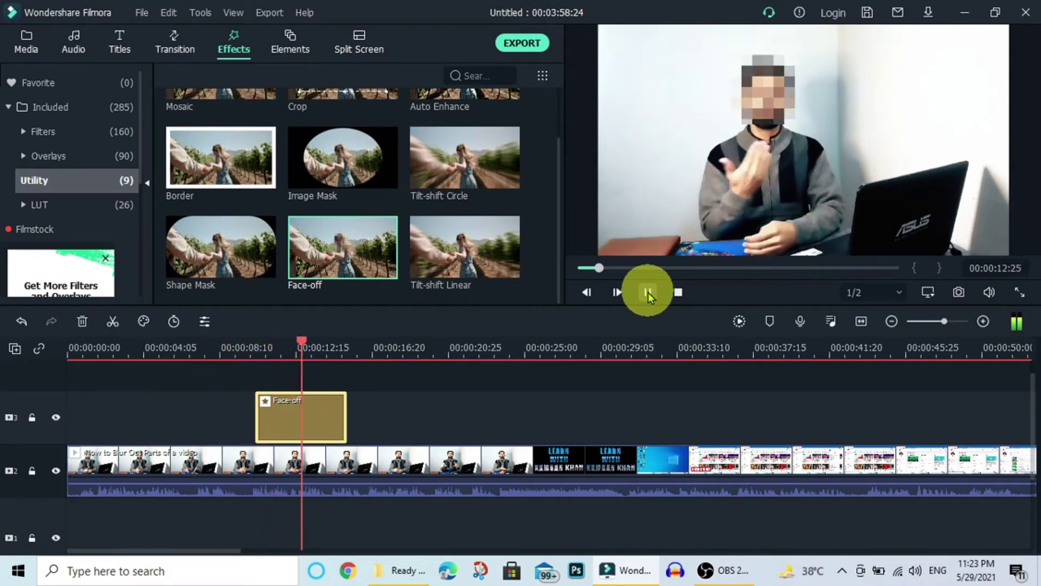
left_click(649, 293)
left_click(428, 367)
Set the Face-off preset face to the laughing emoji
double_click(324, 408)
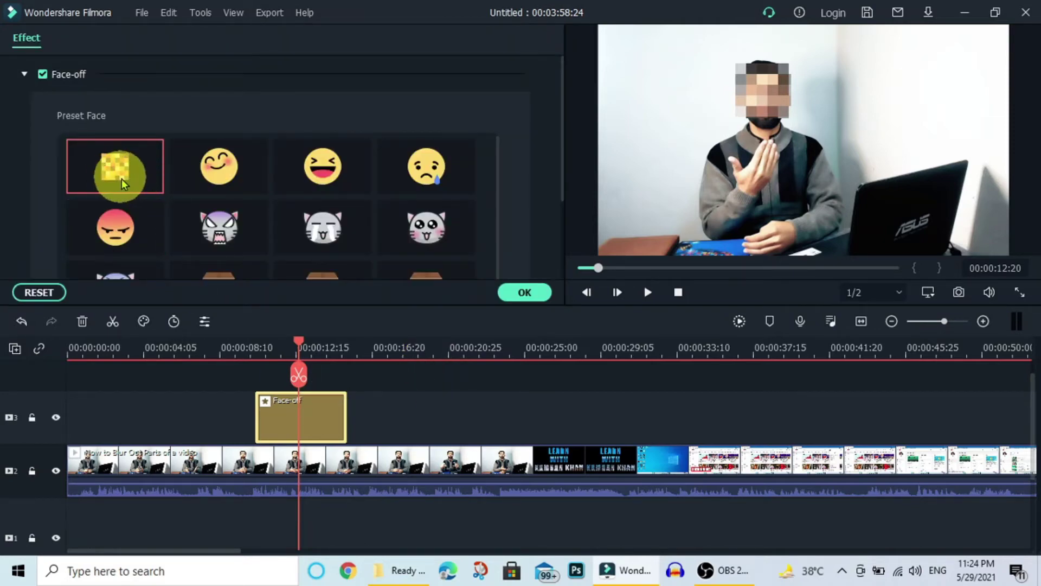
scroll(352, 209, "down", 3)
scroll(356, 214, "up", 5)
left_click(337, 173)
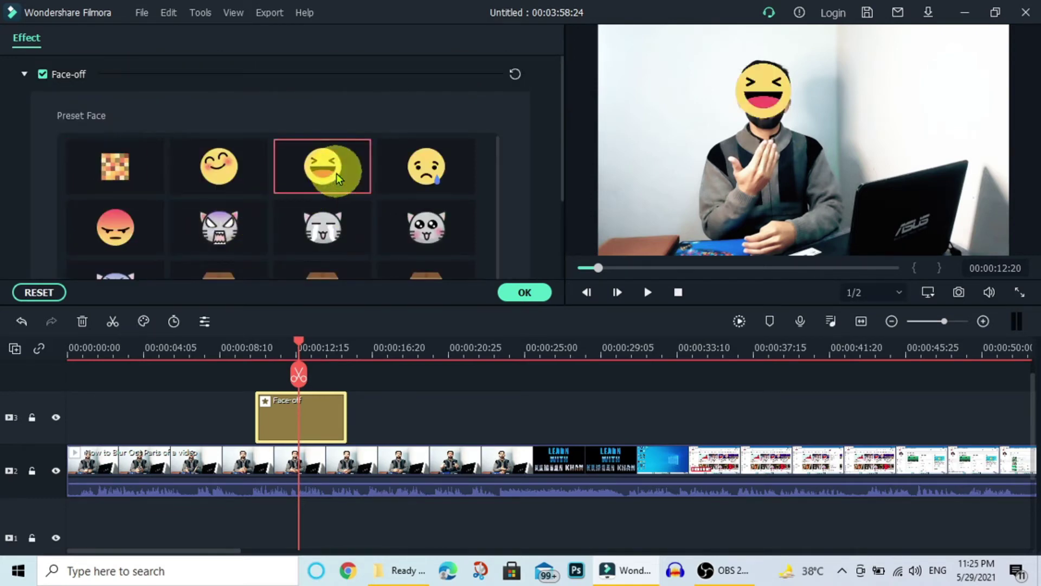
Replay from before the effect to preview the emoji mask
left_click(242, 347)
left_click(648, 293)
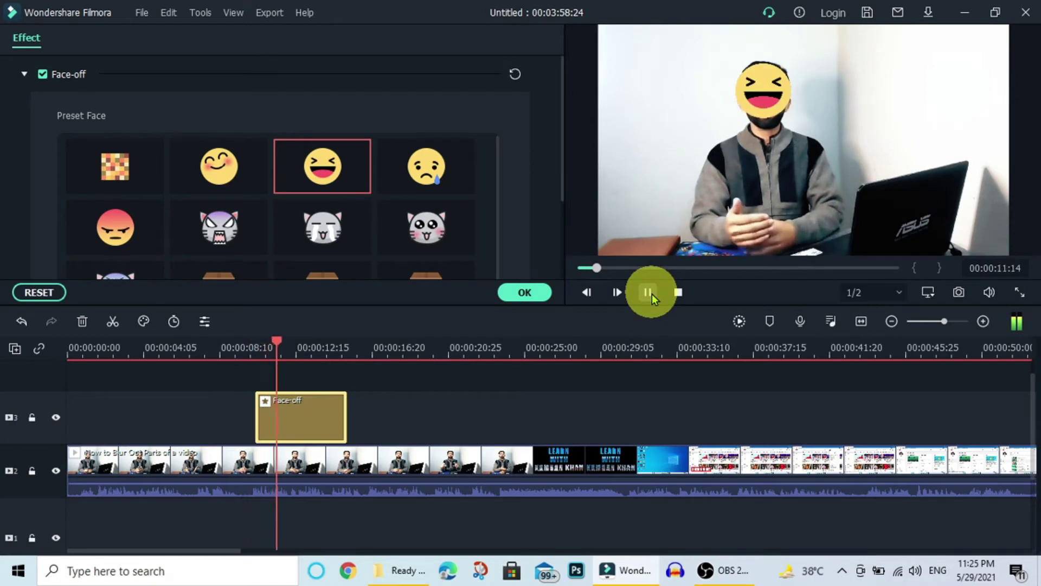
left_click(649, 292)
Revert Face-off to mosaic pixelation and stretch it from the start across the footage
left_click(122, 170)
left_click(527, 291)
left_click_drag(329, 415, 12, 416)
left_click_drag(159, 415, 495, 411)
left_click(497, 345)
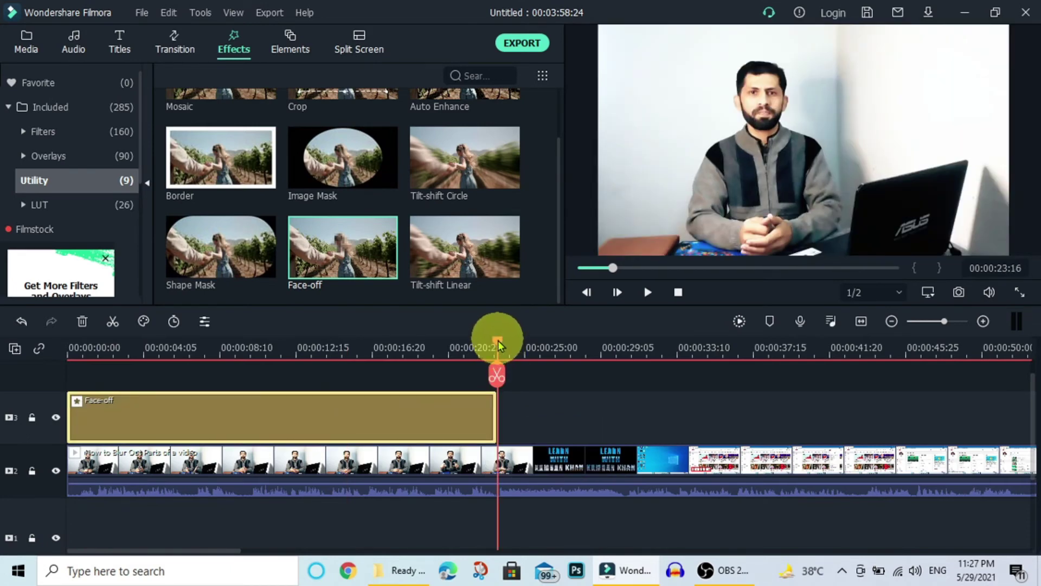